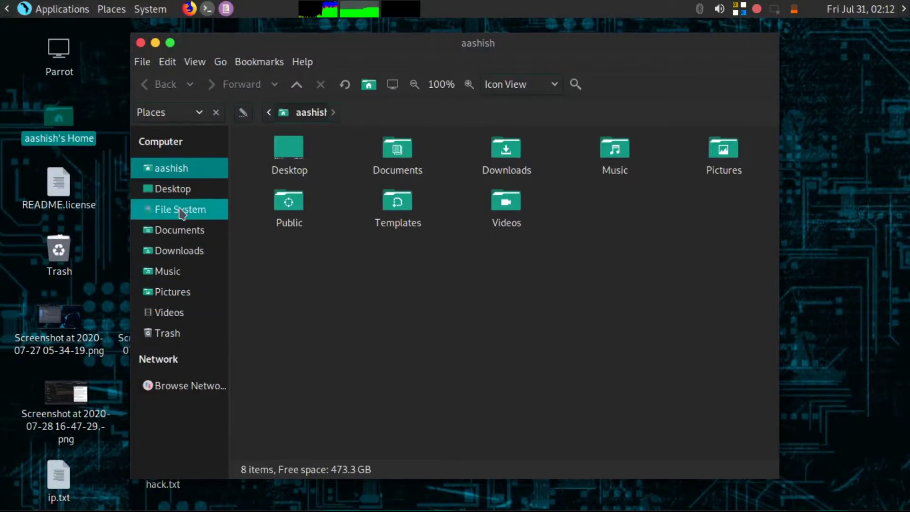
Step: Show the root file system (/) in the Caja sidebar
left_click(180, 215)
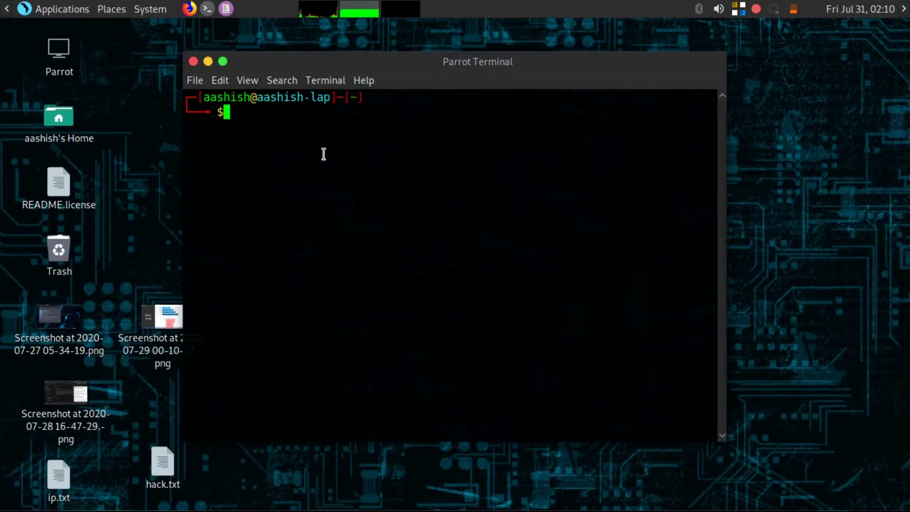
Step: Launch GParted from the terminal with the gparted command and authenticate as root
type("gparte3")
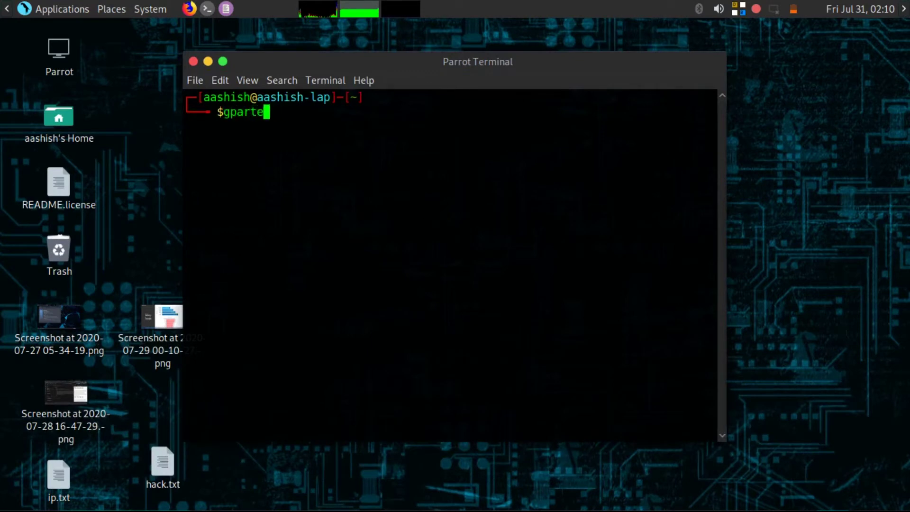
key("Return")
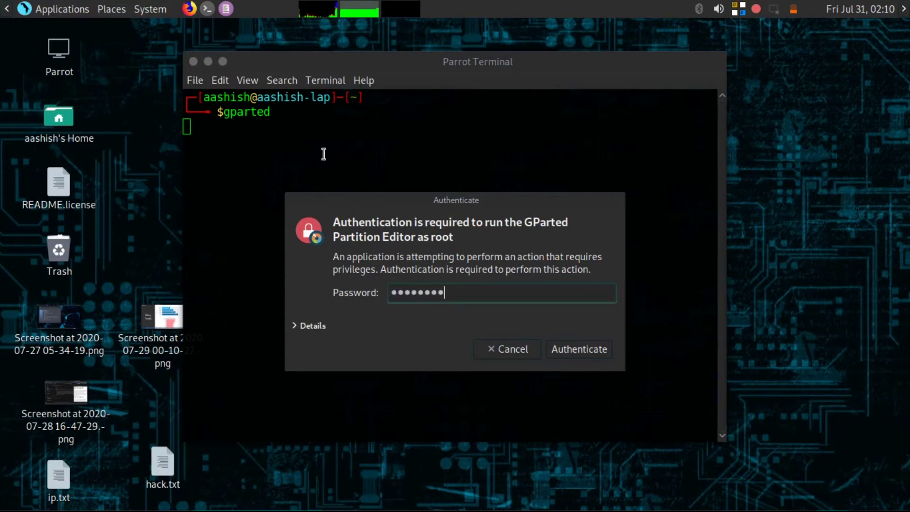
key("Return")
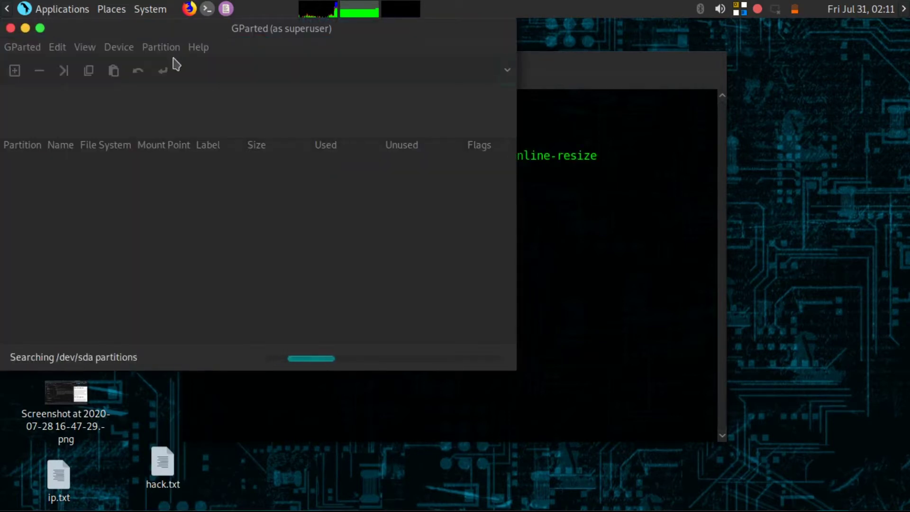
Step: Reposition GParted and select the 14.75 GiB /dev/sdb drive with its VL-7.1 partition
left_click_drag(201, 26, 490, 59)
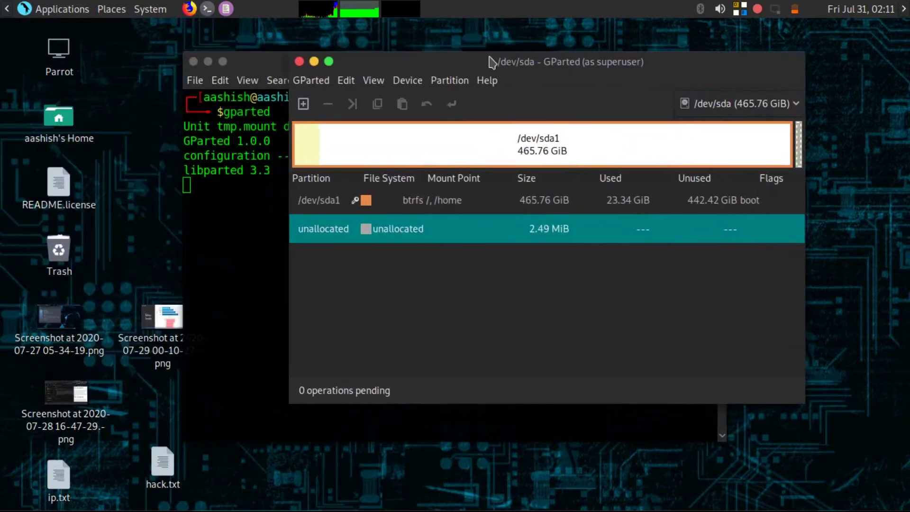
left_click_drag(691, 71, 599, 77)
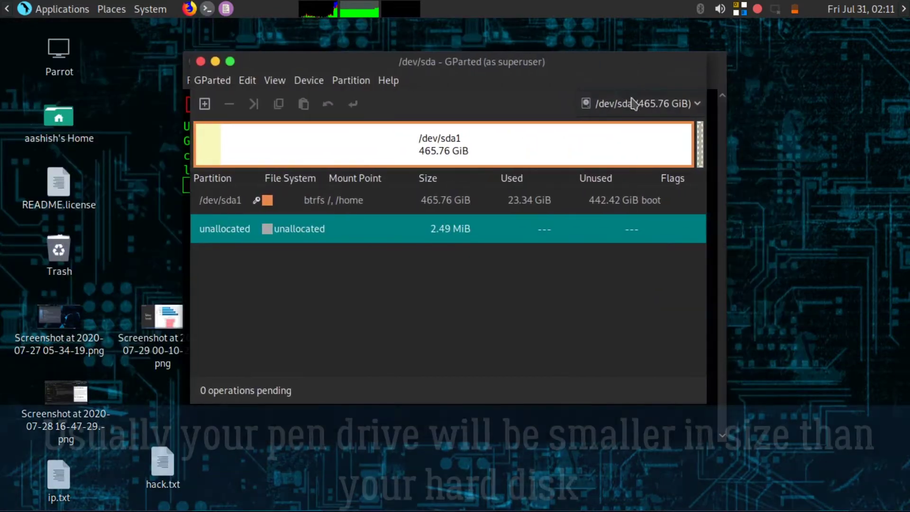
left_click(632, 102)
left_click(631, 126)
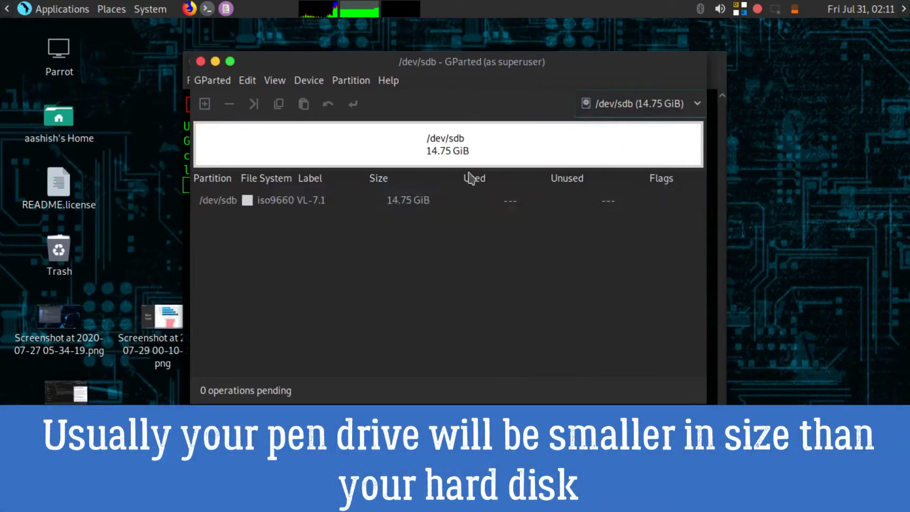
left_click(371, 202)
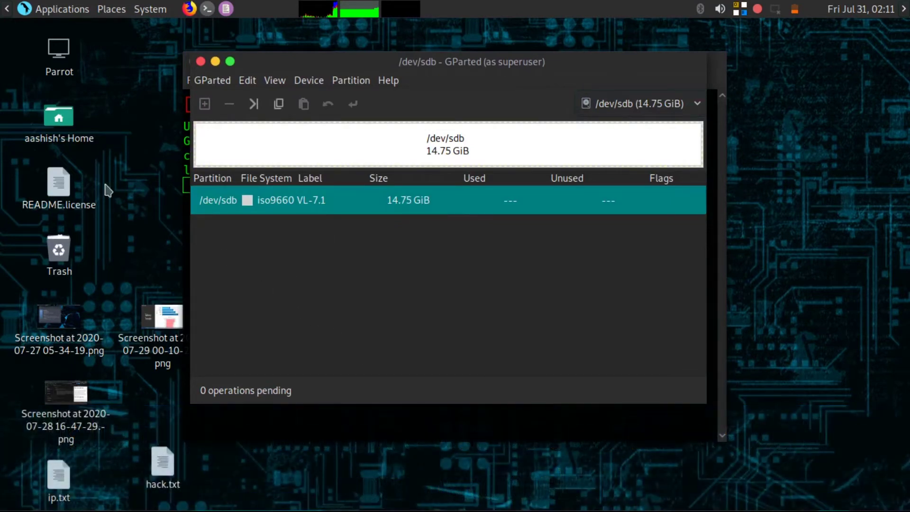
left_click(67, 138)
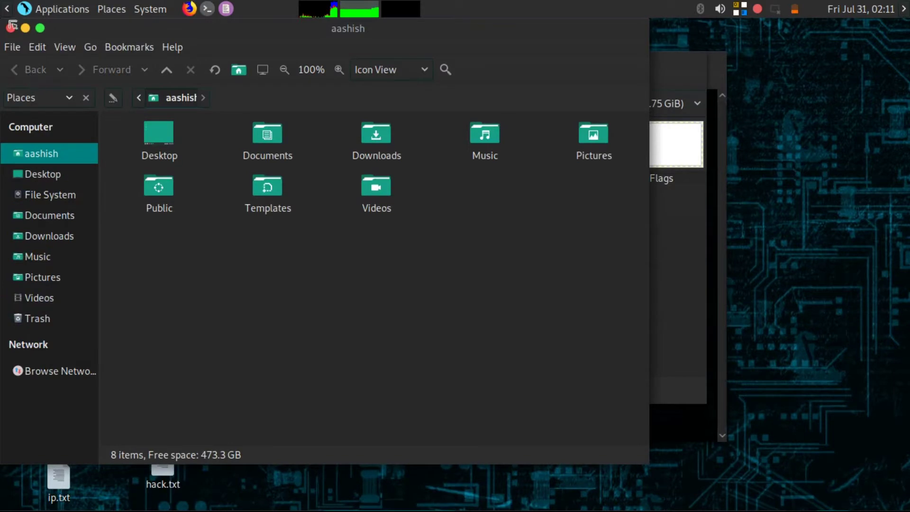
left_click(11, 29)
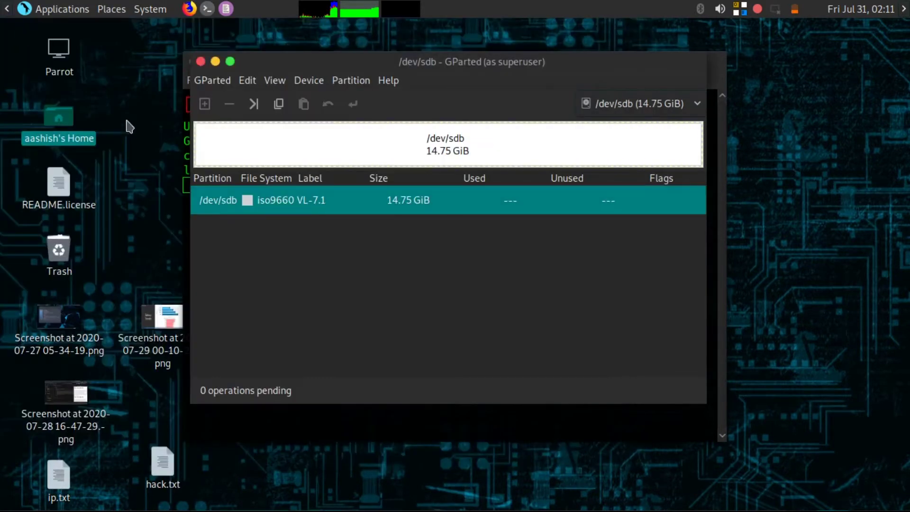
Step: Queue a fat32 format of the /dev/sdb partition and request Apply All Operations
right_click(344, 214)
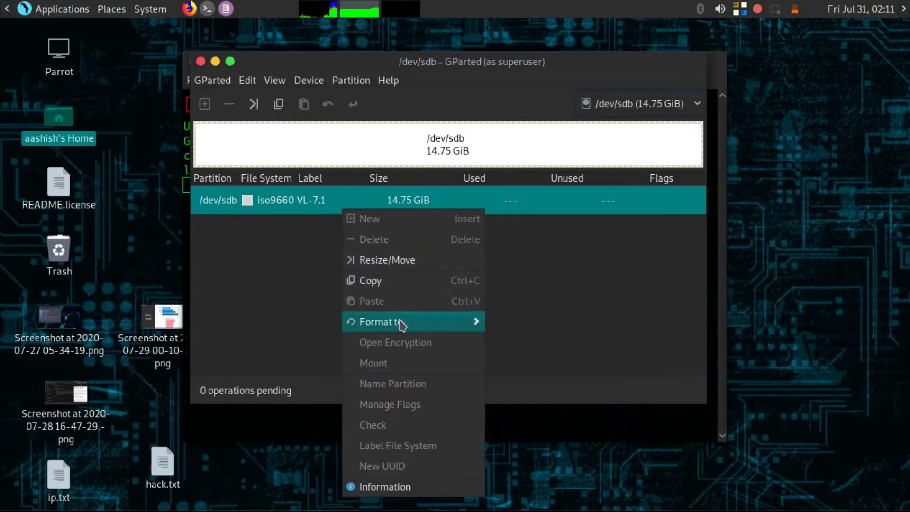
mouse_move(401, 324)
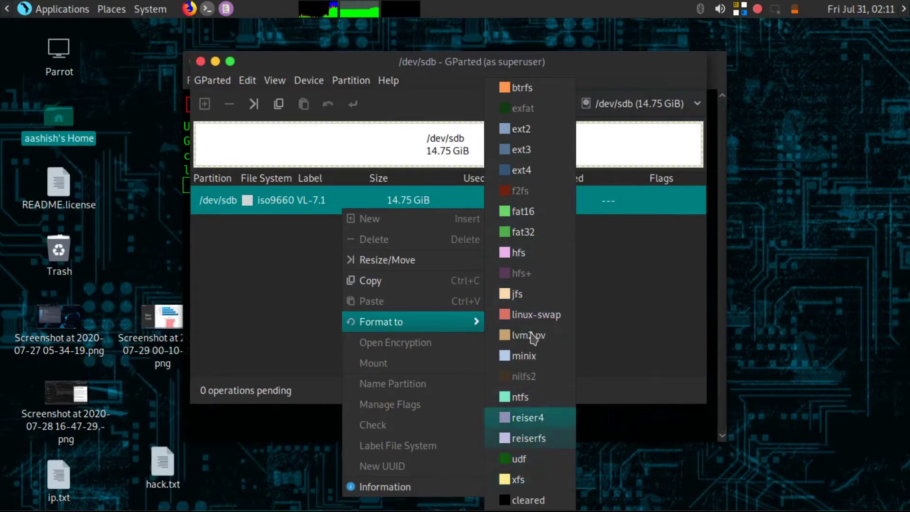
left_click(337, 225)
left_click(337, 201)
right_click(340, 201)
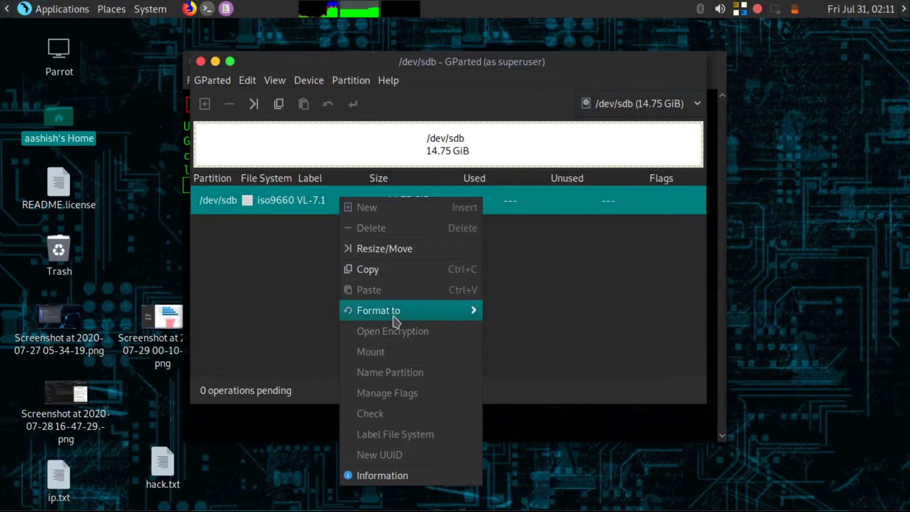
mouse_move(463, 310)
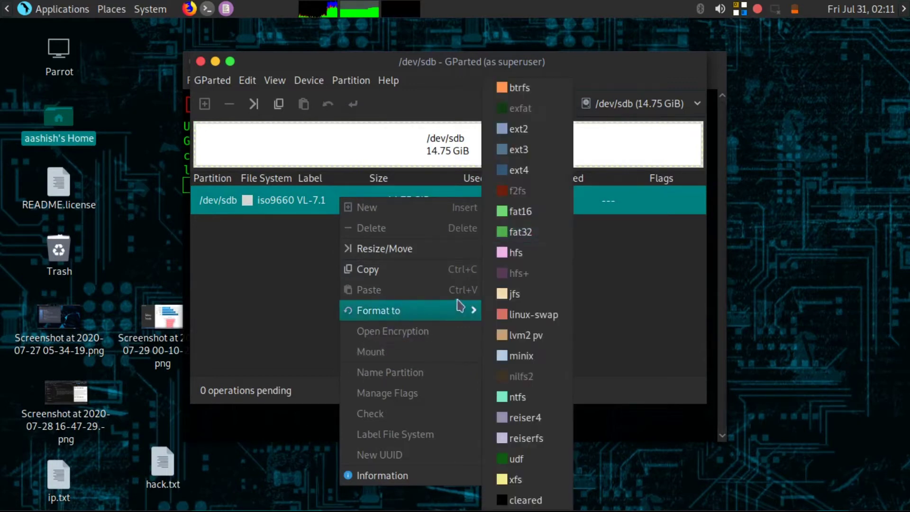
left_click(530, 231)
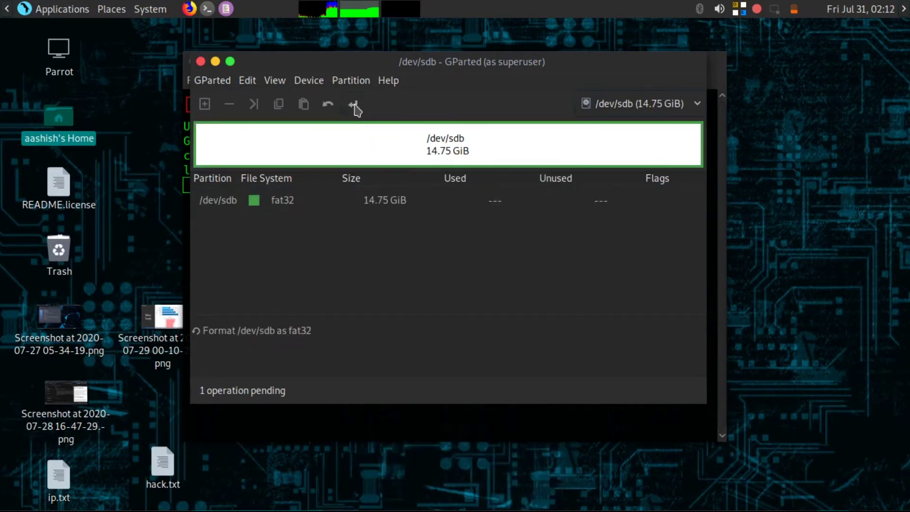
left_click(355, 106)
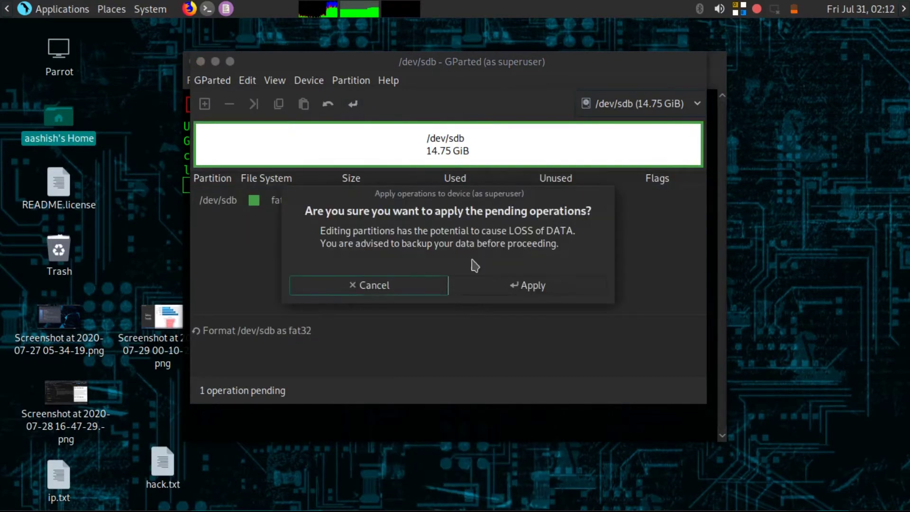
Step: Confirm and complete the fat32 format, then minimize GParted and the terminal
left_click(489, 285)
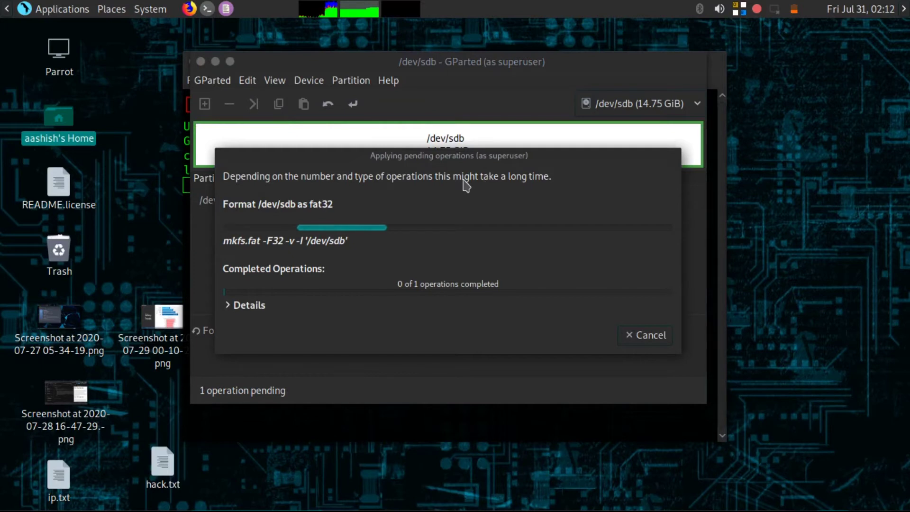
left_click_drag(463, 156, 464, 222)
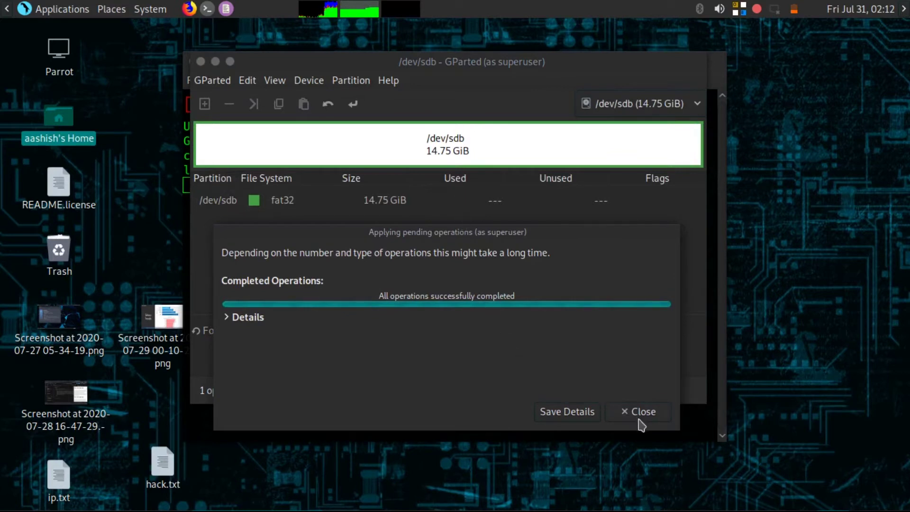
left_click(623, 411)
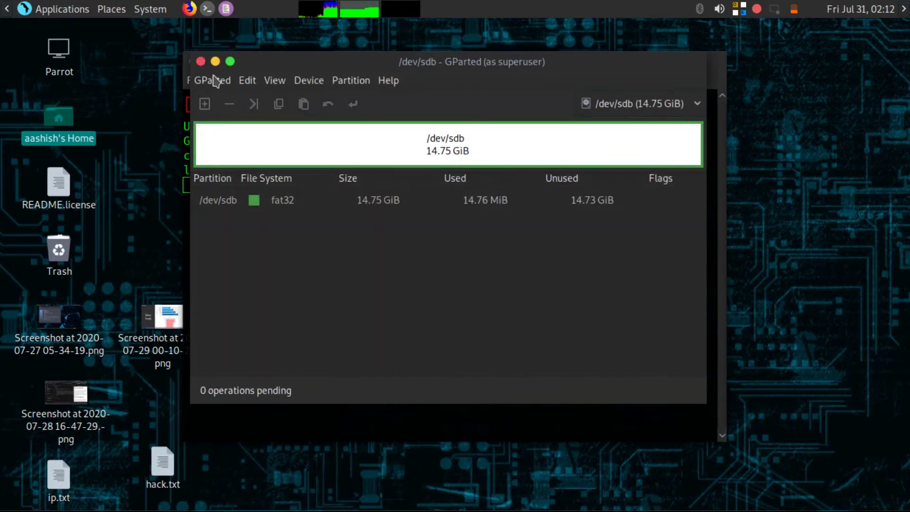
left_click(216, 64)
left_click(208, 77)
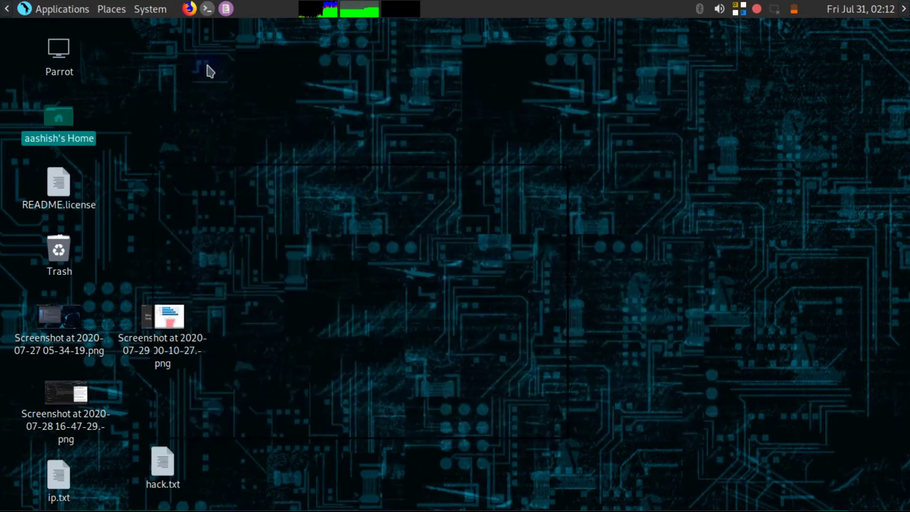
Step: Open the file manager at the root file system, minimize it, and restore GParted
double_click(78, 141)
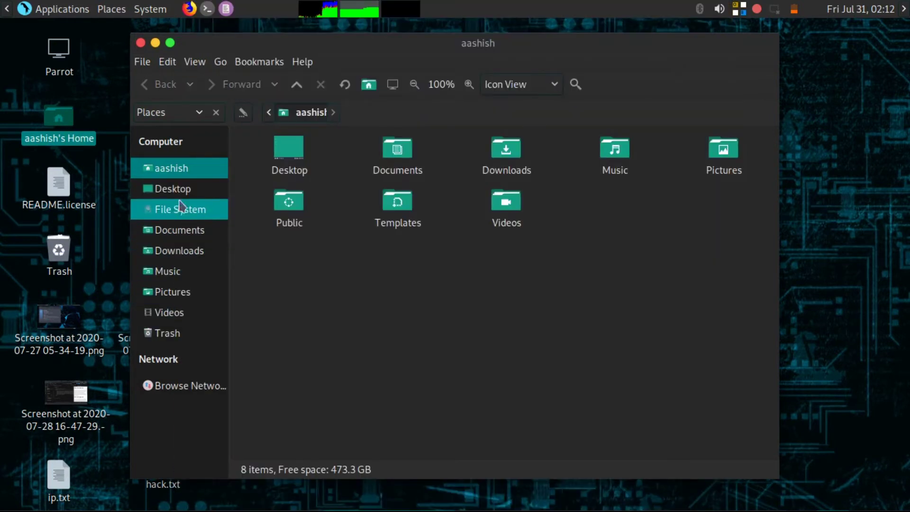
left_click(188, 213)
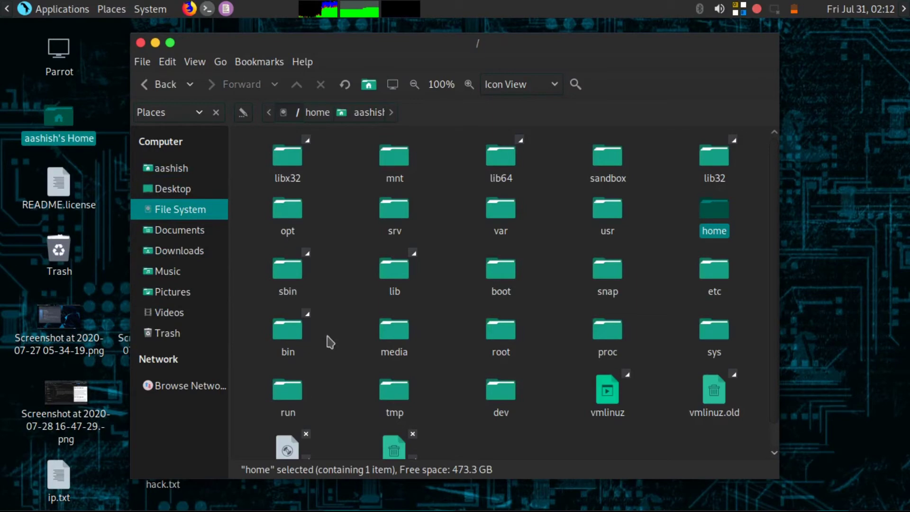
left_click(159, 42)
left_click(258, 505)
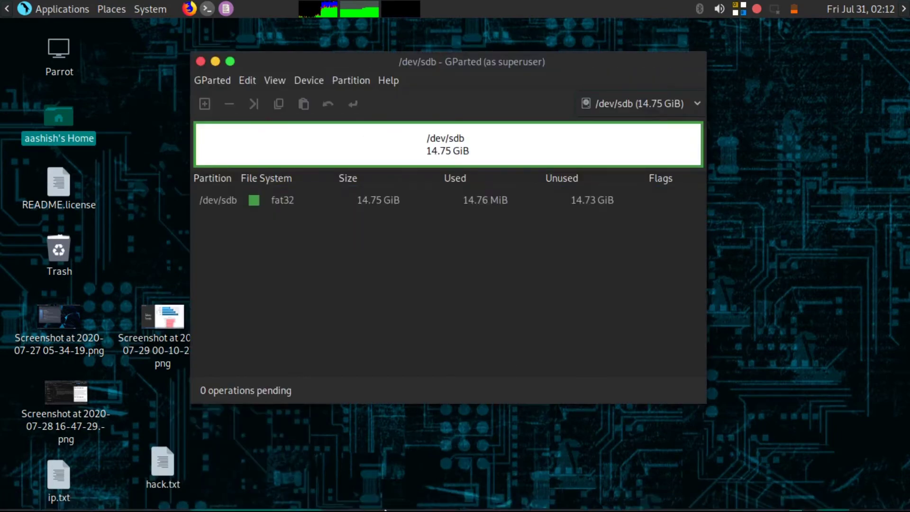
Step: Stop GParted, clear the terminal, and switch to a root shell with sudo su
left_click(180, 504)
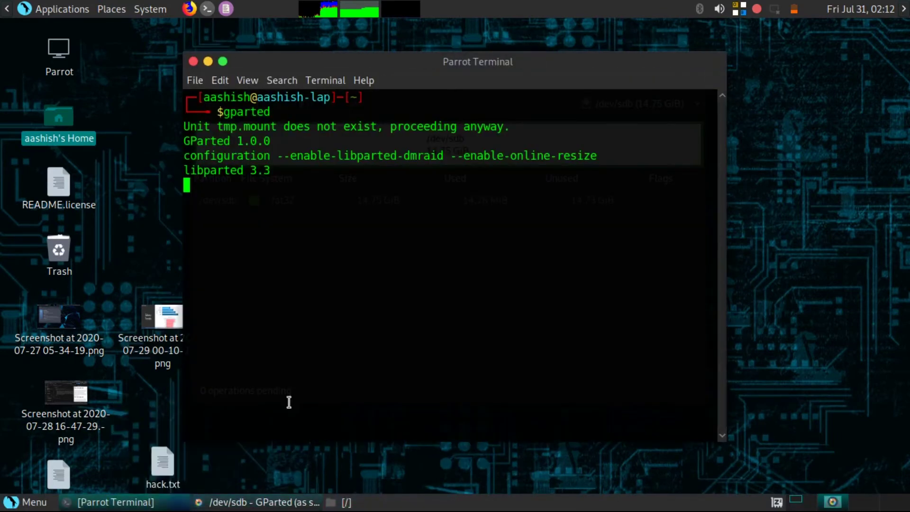
key("ctrl+c")
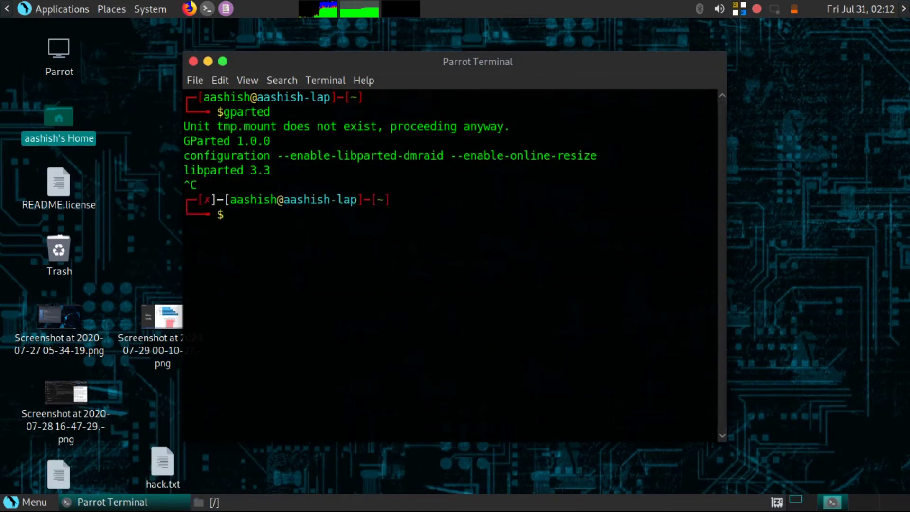
key("Return")
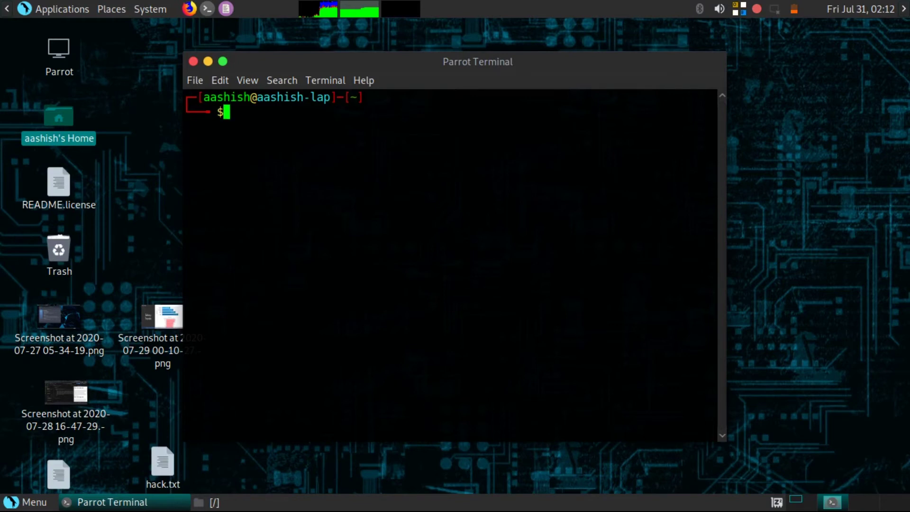
type("sudo su")
key("Return")
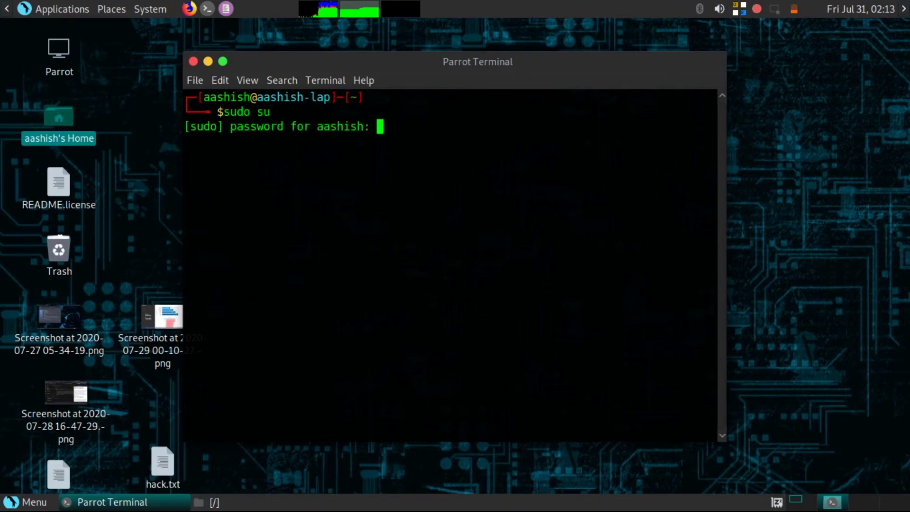
key("Return")
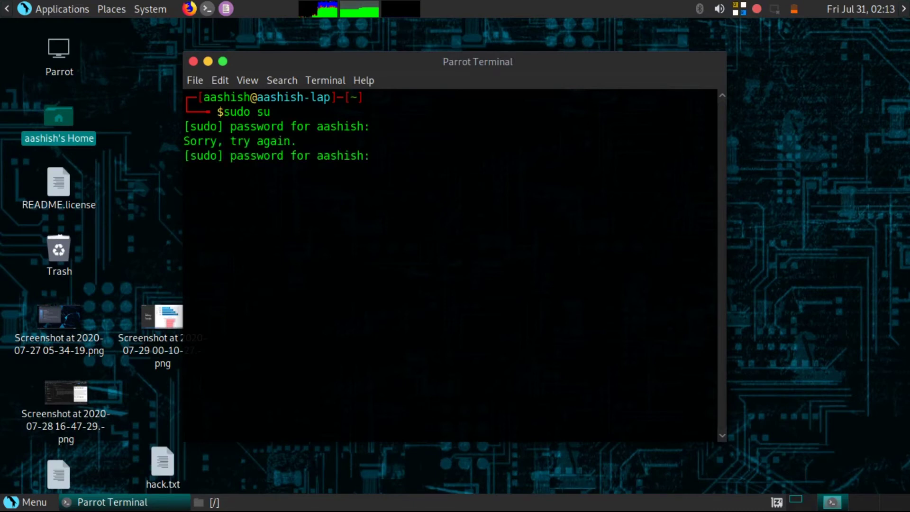
key("Return")
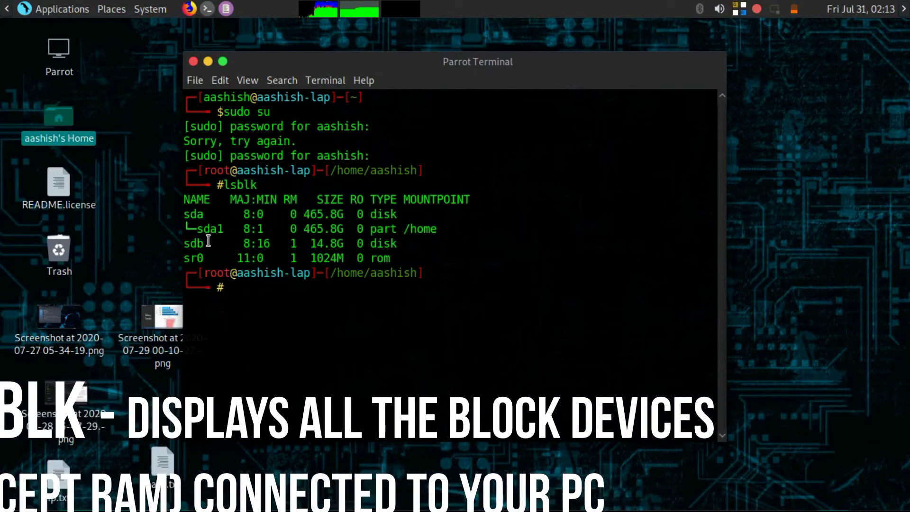
Step: Highlight the sdb row in the lsblk output to confirm a 14.8G disk
double_click(189, 243)
left_click_drag(243, 243, 407, 236)
left_click(404, 235)
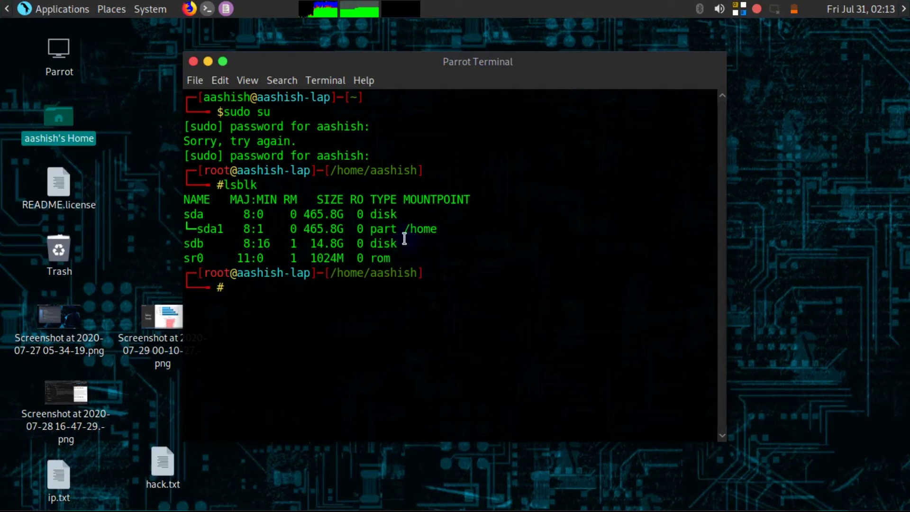
left_click_drag(264, 243, 401, 244)
left_click(401, 243)
Step: Exit the root shell, then exit again to close the terminal
type("exit")
key("Return")
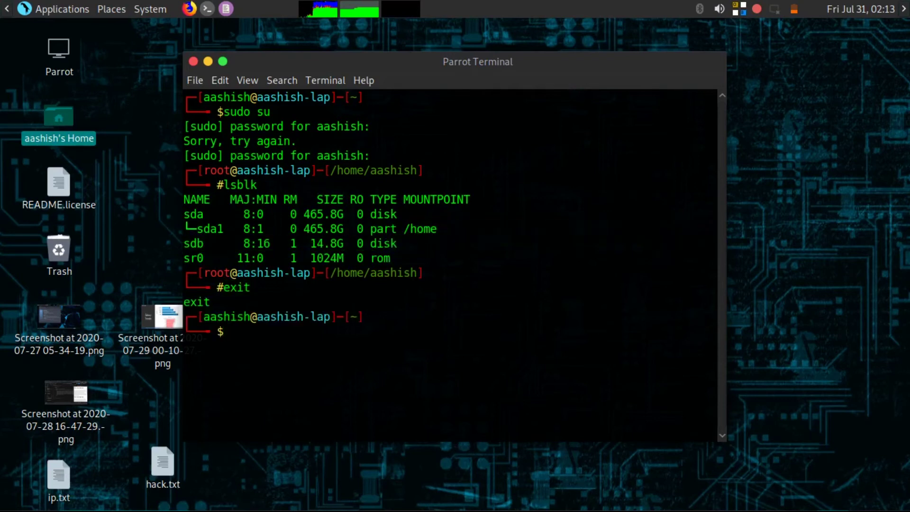
key("ctrl+c")
type("exit")
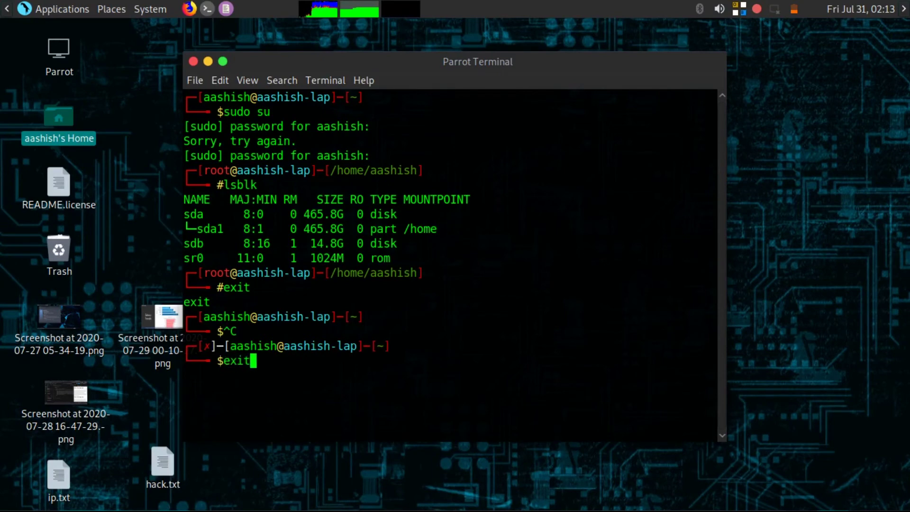
key("Return")
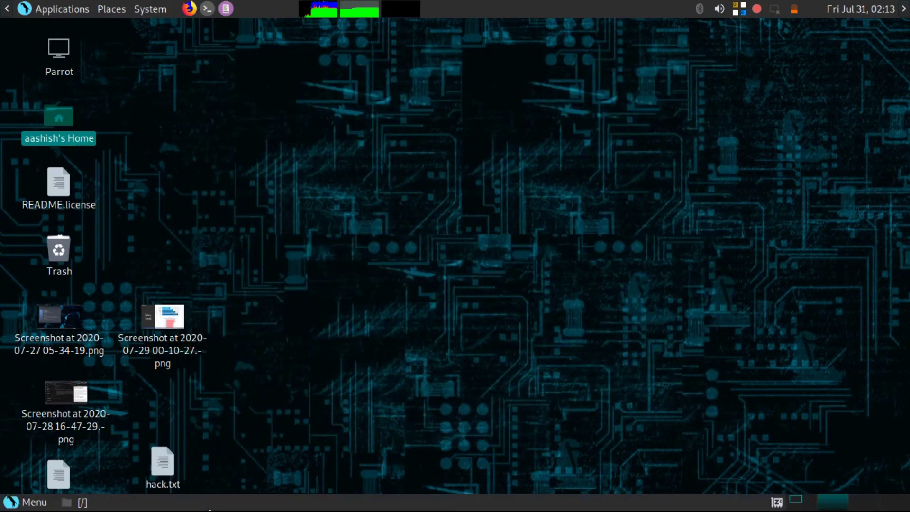
Step: Restore Caja and open the 16 GB Volume, checking its empty folder and volume menus
left_click(124, 509)
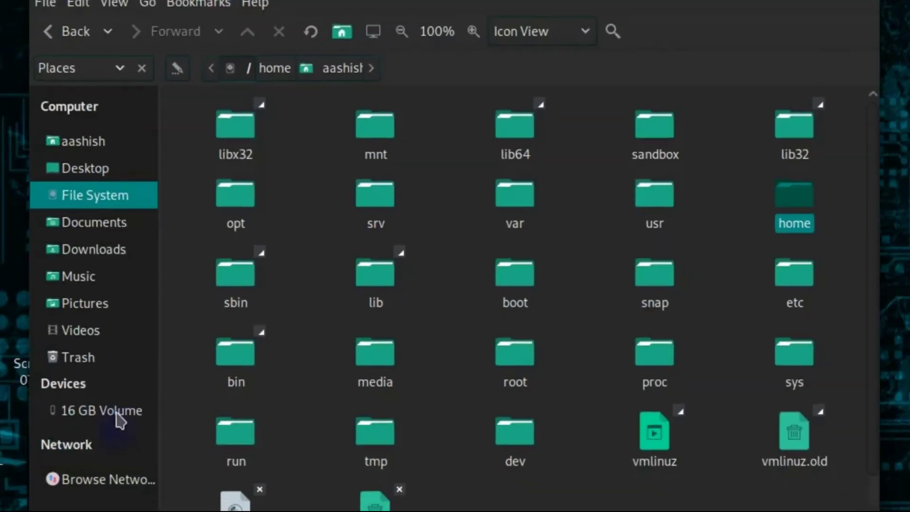
left_click(347, 299)
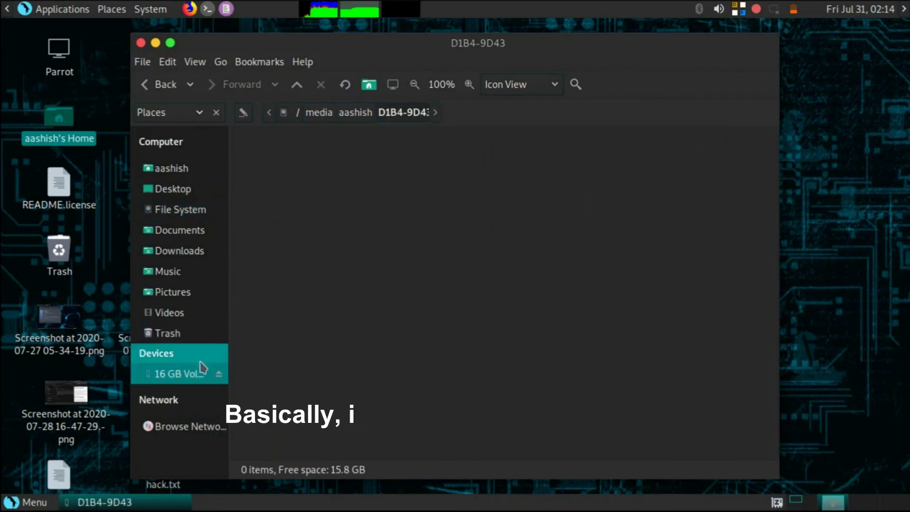
right_click(354, 147)
left_click(308, 204)
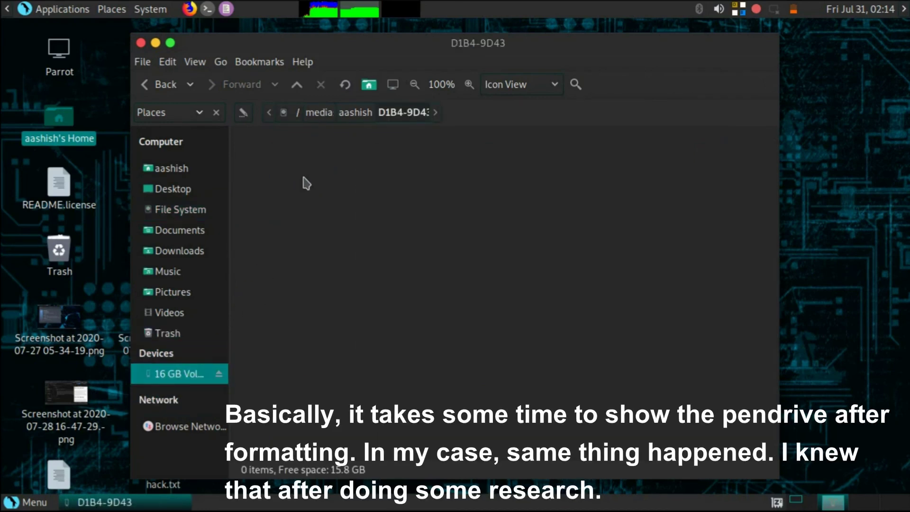
right_click(306, 173)
left_click(305, 164)
right_click(199, 373)
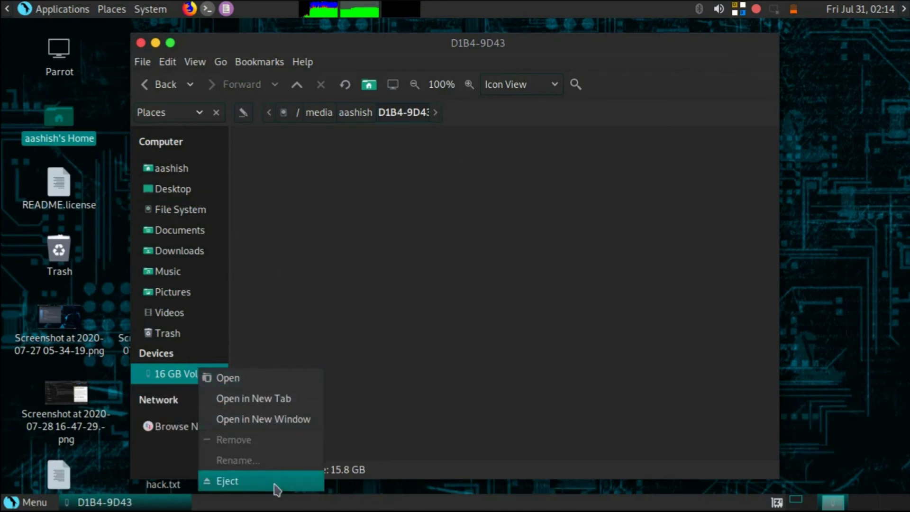
left_click(400, 297)
Step: Review the drive's Properties (msdos filesystem, 8.2 kB used), then close Caja
right_click(402, 293)
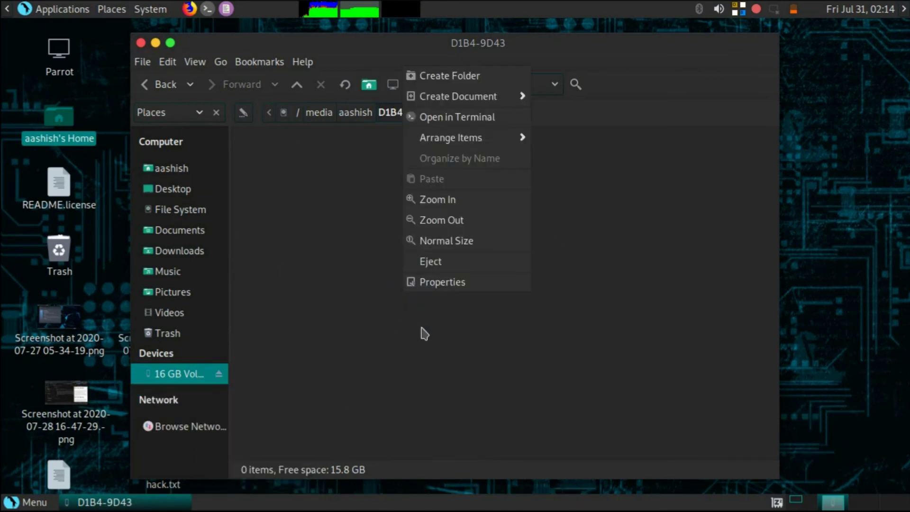
left_click(447, 285)
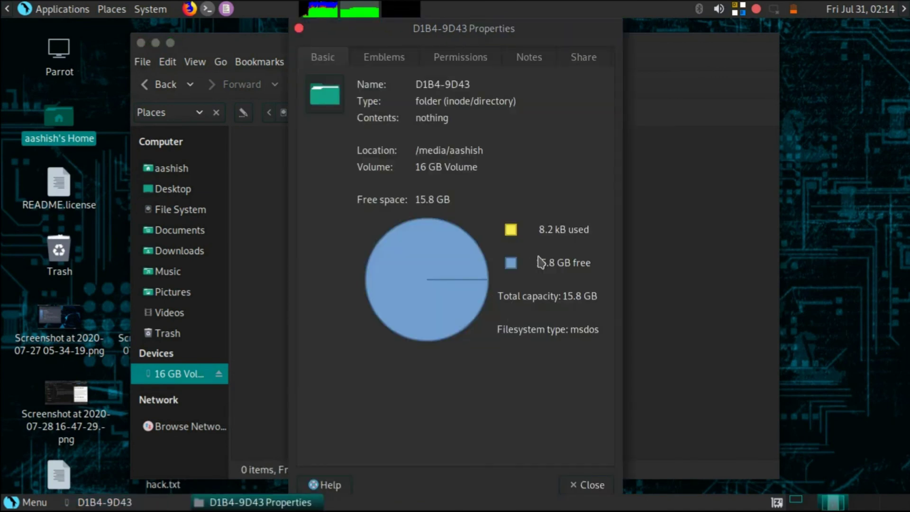
left_click(591, 485)
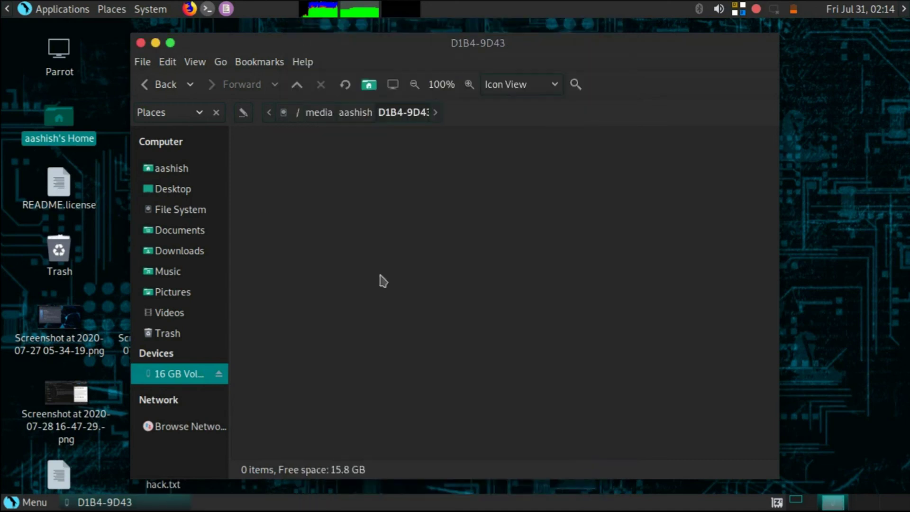
left_click(140, 43)
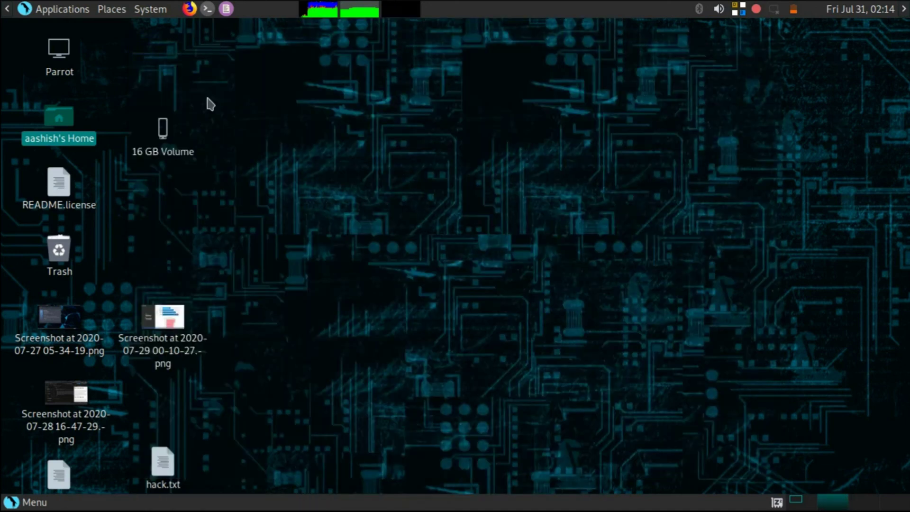